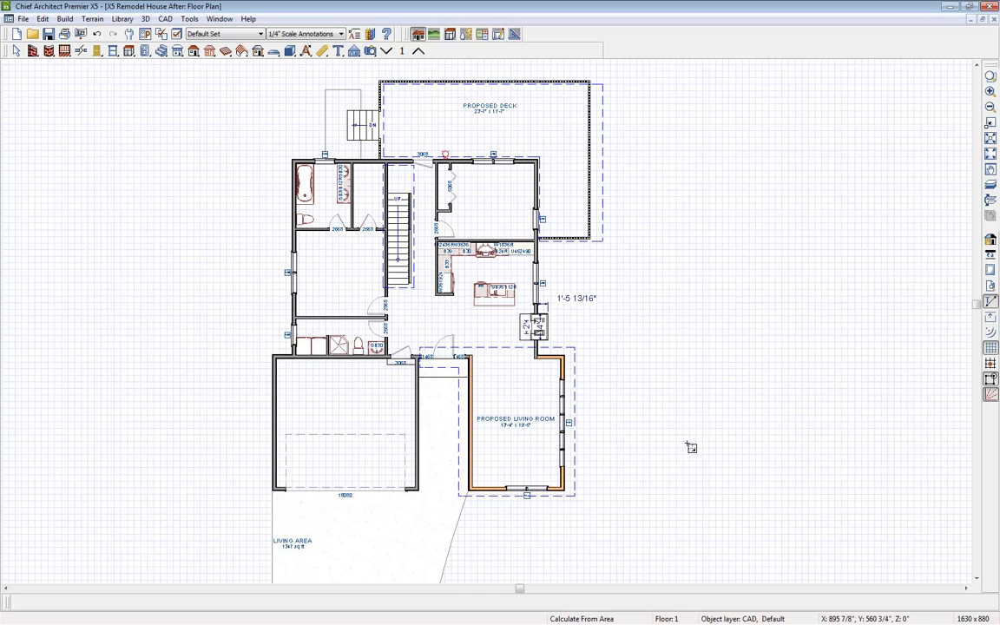
Step: Calculate materials from an area rectangle drawn around the Proposed Living Room
{"action": "key", "text": "space"}
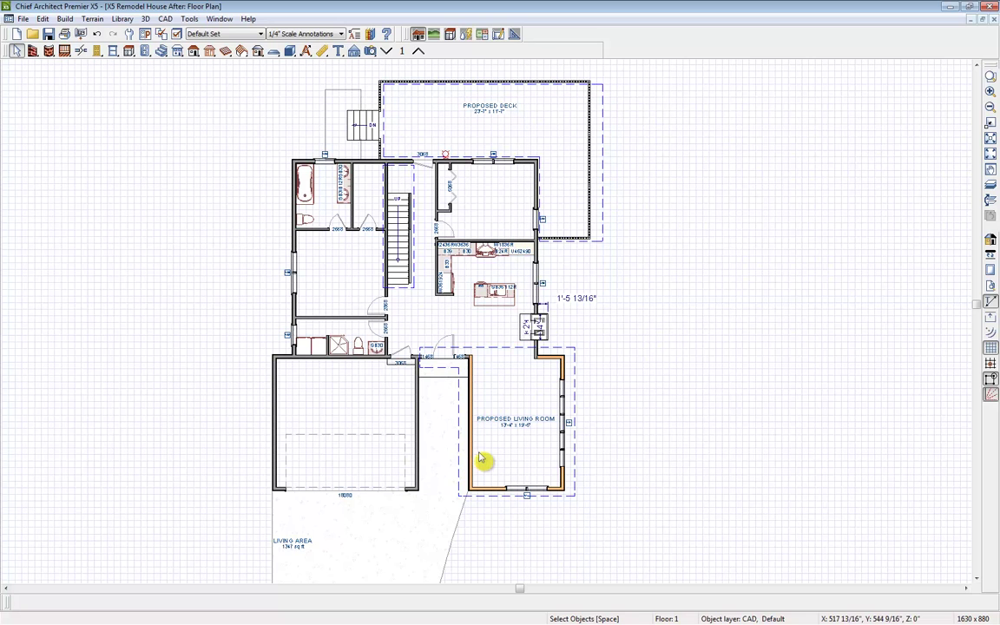
{"action": "left_click", "coordinate": [190, 19]}
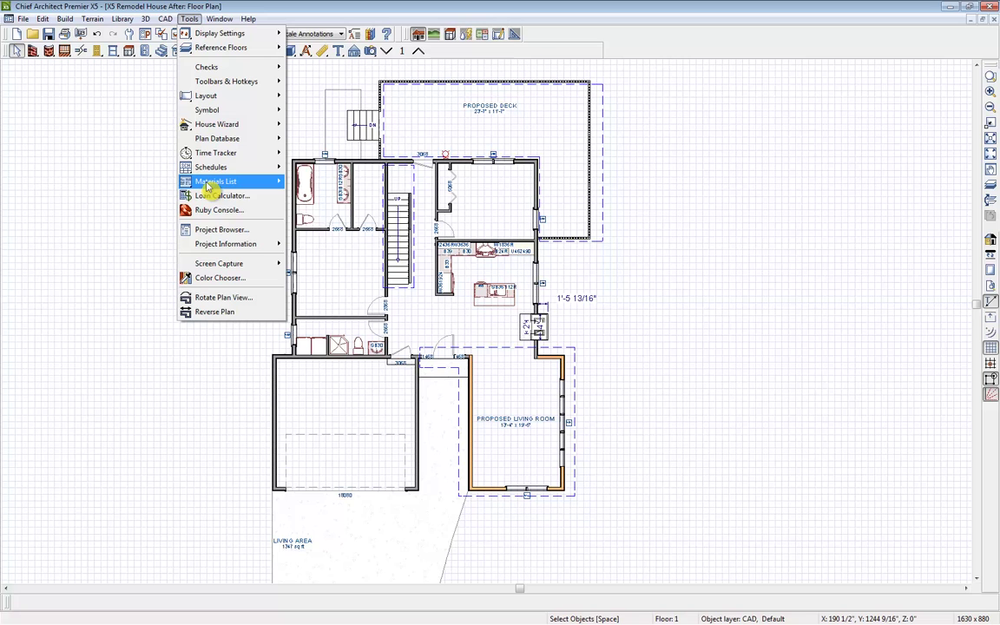
{"action": "mouse_move", "coordinate": [216, 181]}
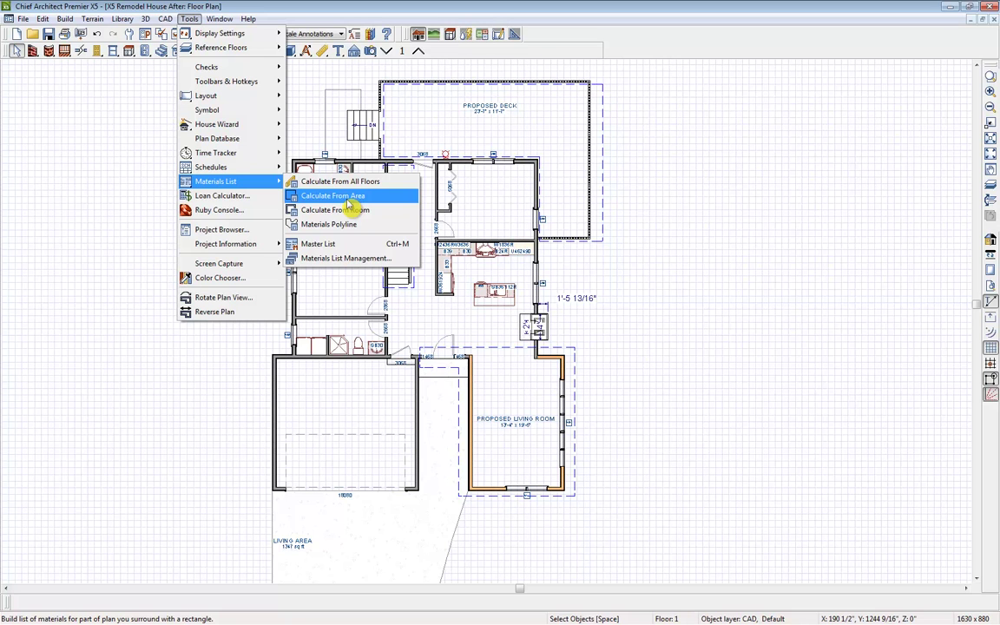
{"action": "left_click", "coordinate": [347, 200]}
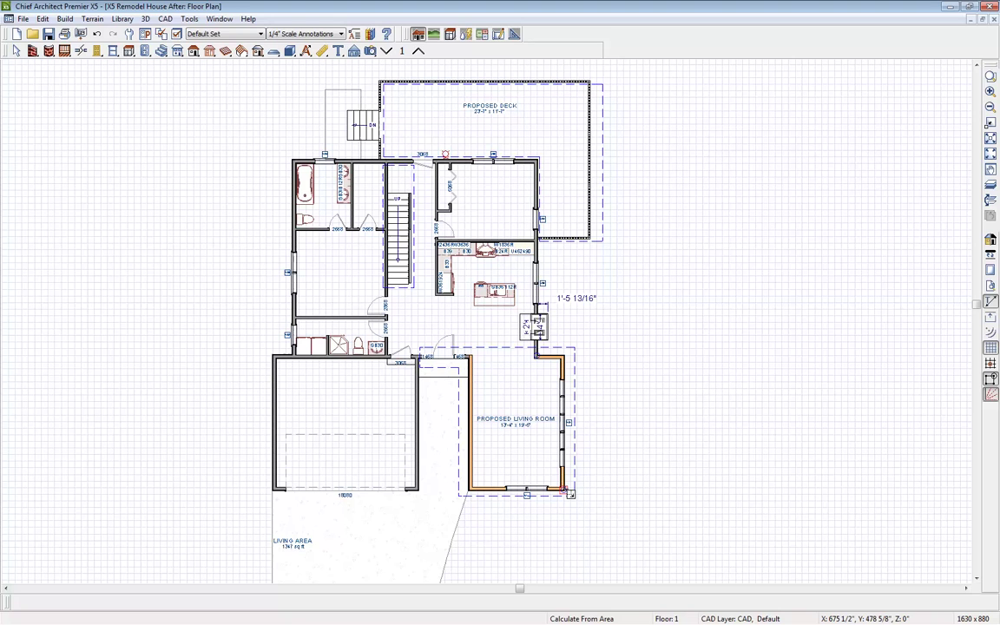
{"action": "left_click_drag", "start_coordinate": [565, 492], "coordinate": [471, 356]}
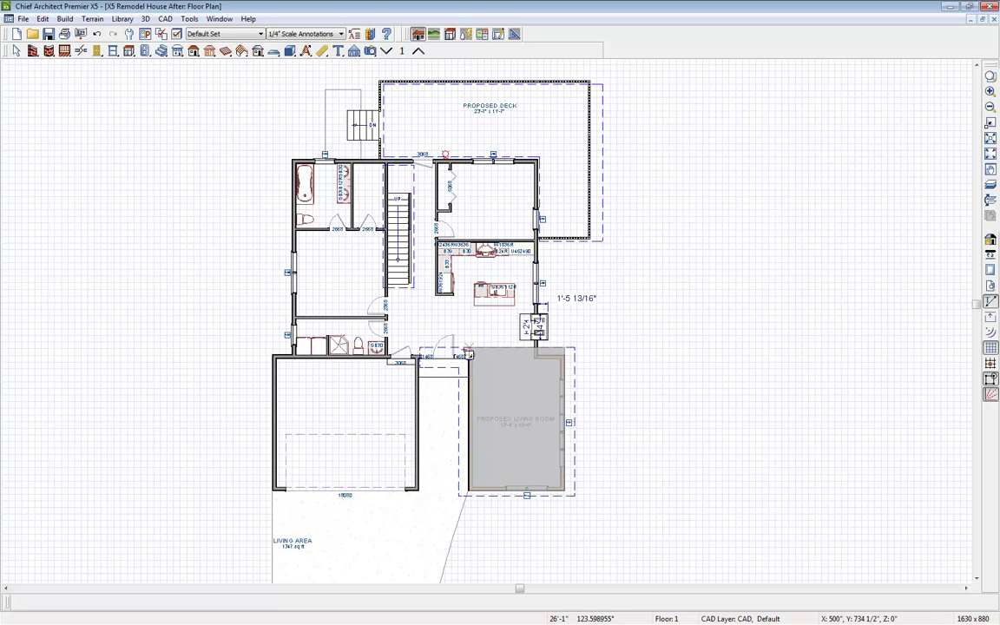
{"action": "left_click_drag", "start_coordinate": [472, 357], "coordinate": [466, 354]}
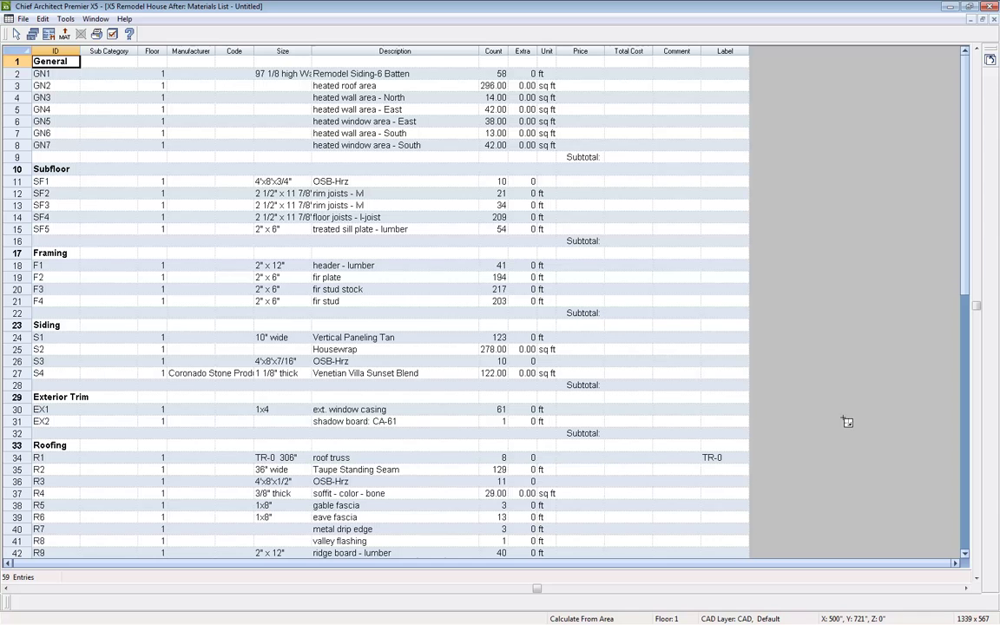
Step: Scroll the living-room materials list down to its insulation, flooring and wall board entries
{"action": "left_click_drag", "start_coordinate": [968, 273], "coordinate": [971, 371]}
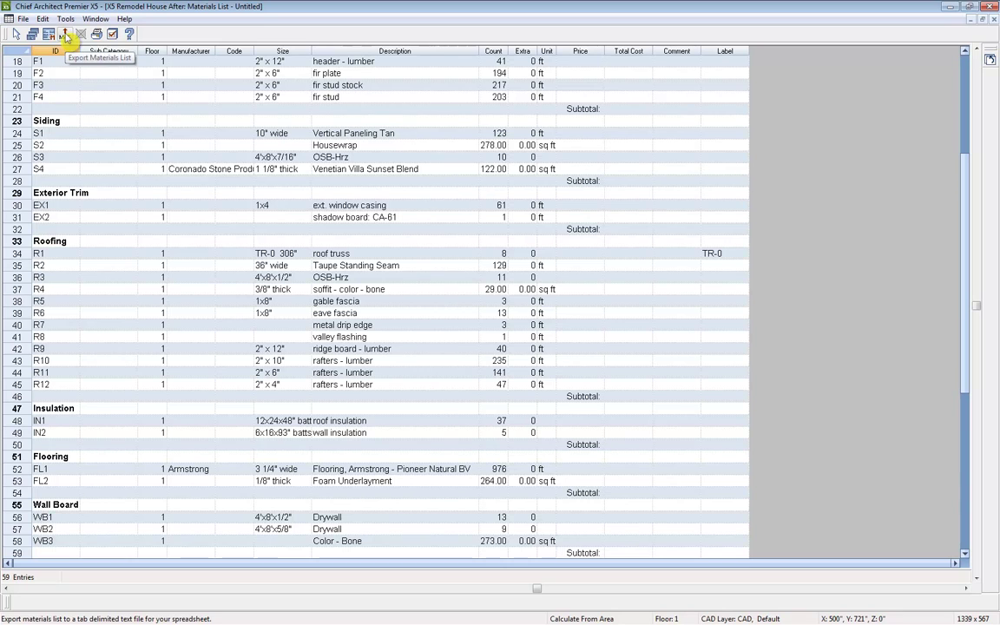
{"action": "left_click", "coordinate": [65, 34]}
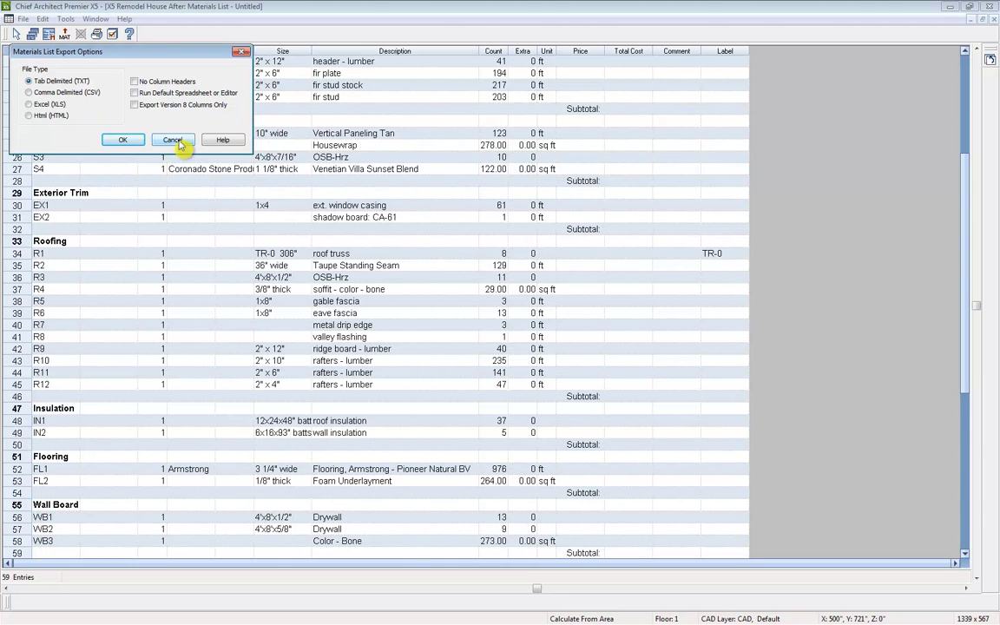
{"action": "left_click", "coordinate": [173, 141]}
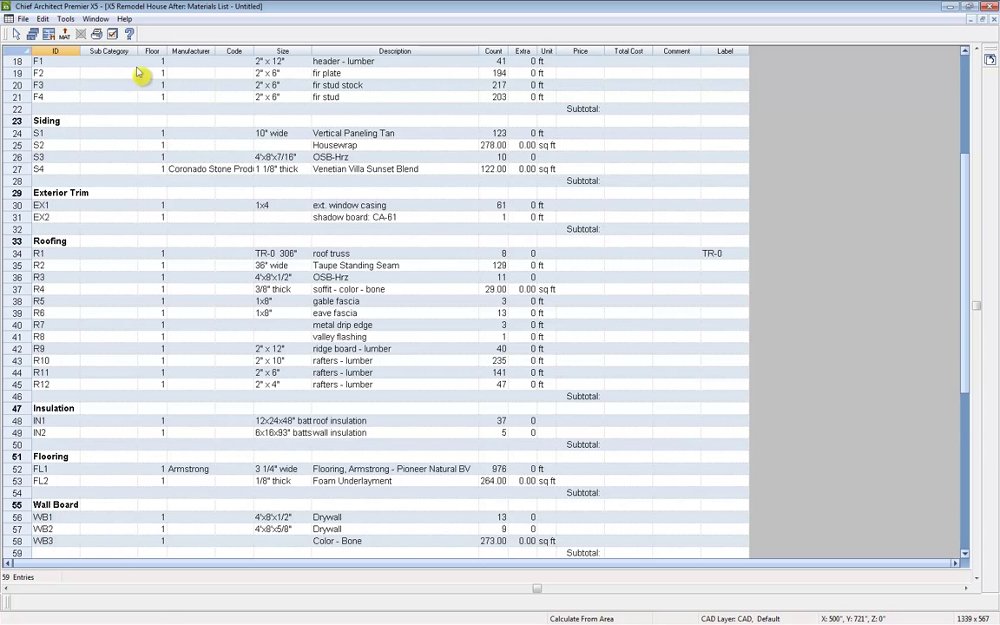
{"action": "left_click", "coordinate": [114, 37]}
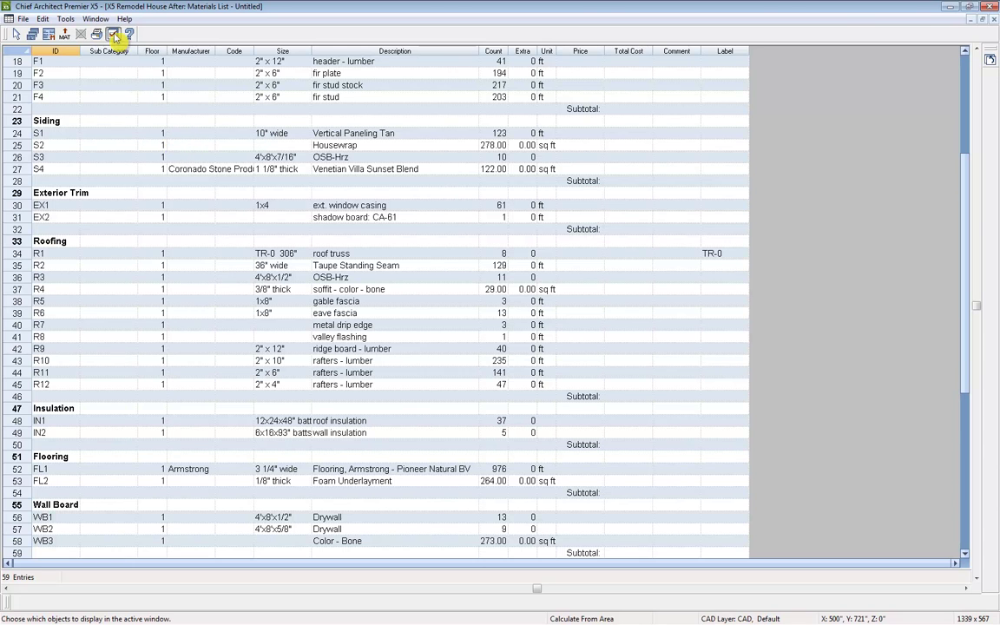
{"action": "left_click", "coordinate": [26, 62]}
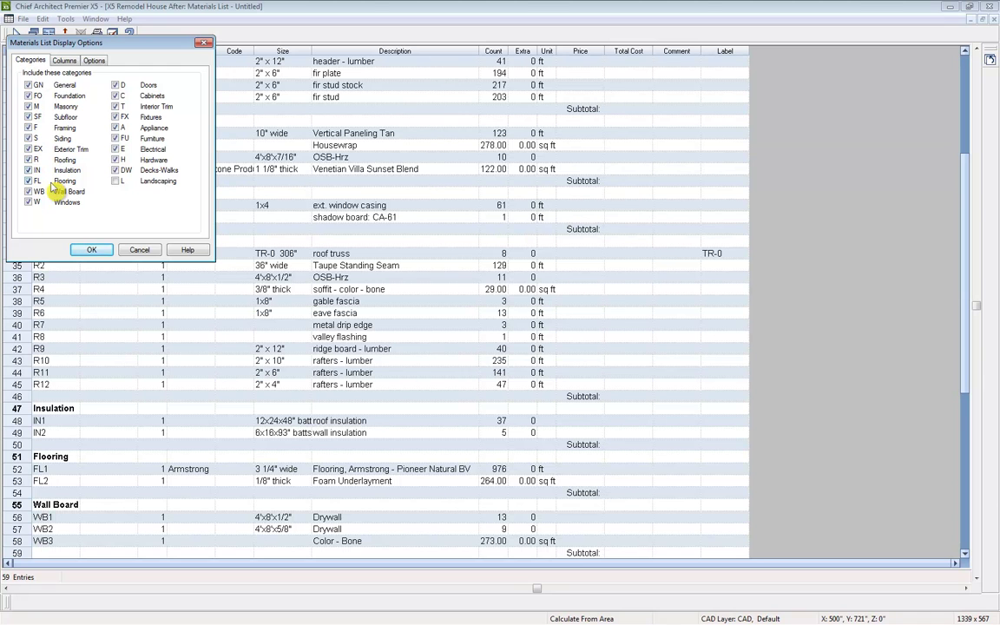
{"action": "left_click", "coordinate": [65, 61]}
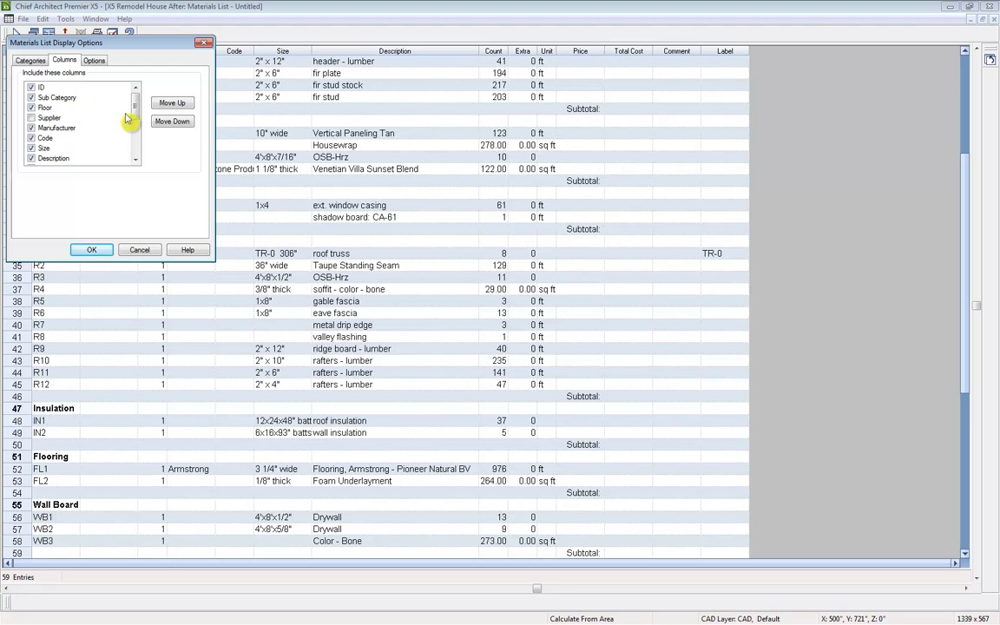
{"action": "left_click_drag", "start_coordinate": [137, 113], "coordinate": [135, 160]}
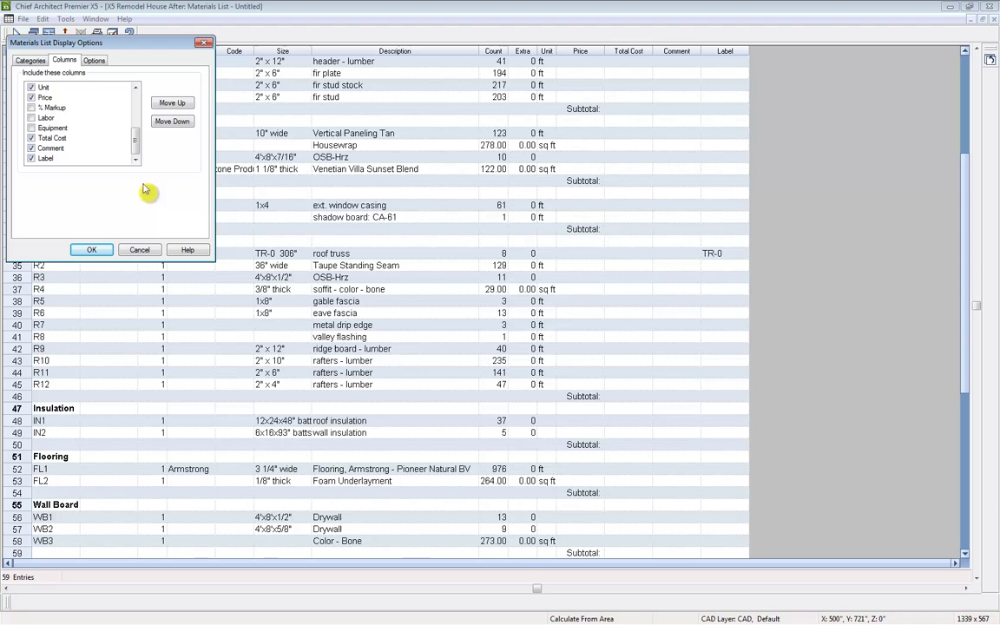
{"action": "left_click", "coordinate": [140, 251]}
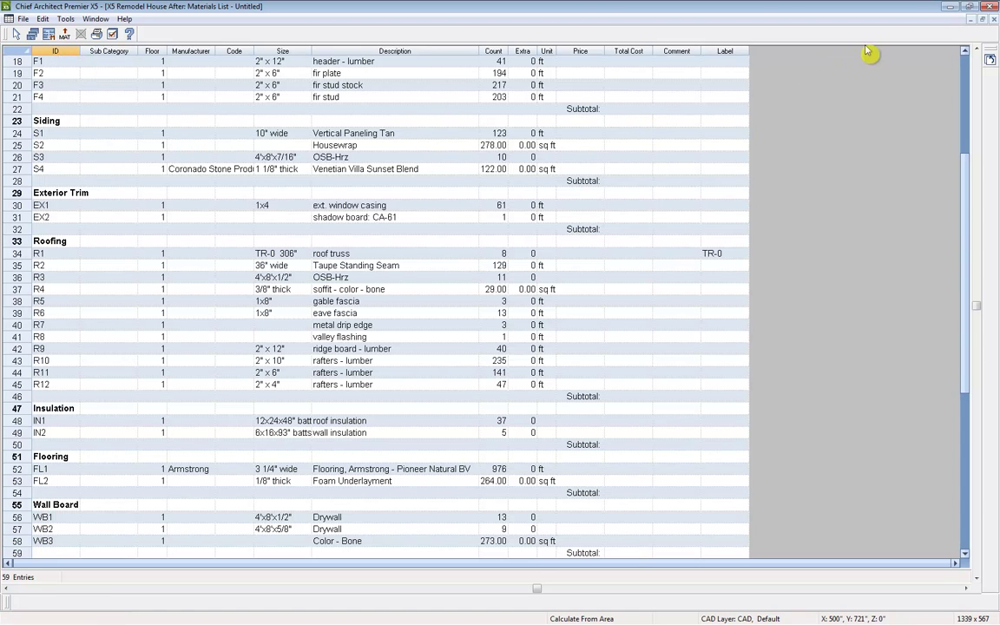
Step: Close and keep the area materials list, then select the kitchen room on the plan
{"action": "left_click", "coordinate": [992, 19]}
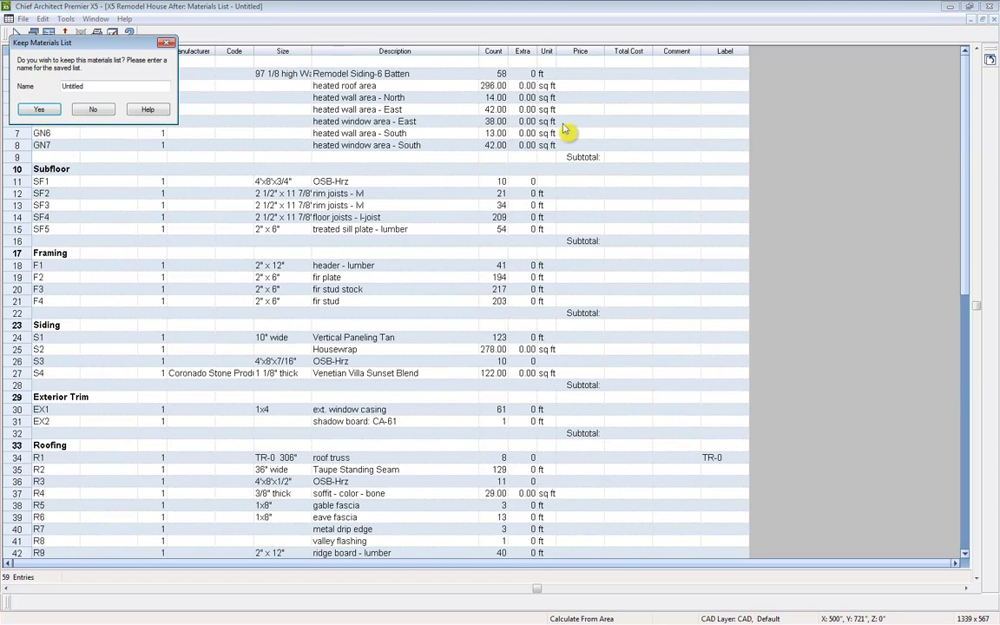
{"action": "left_click", "coordinate": [95, 110]}
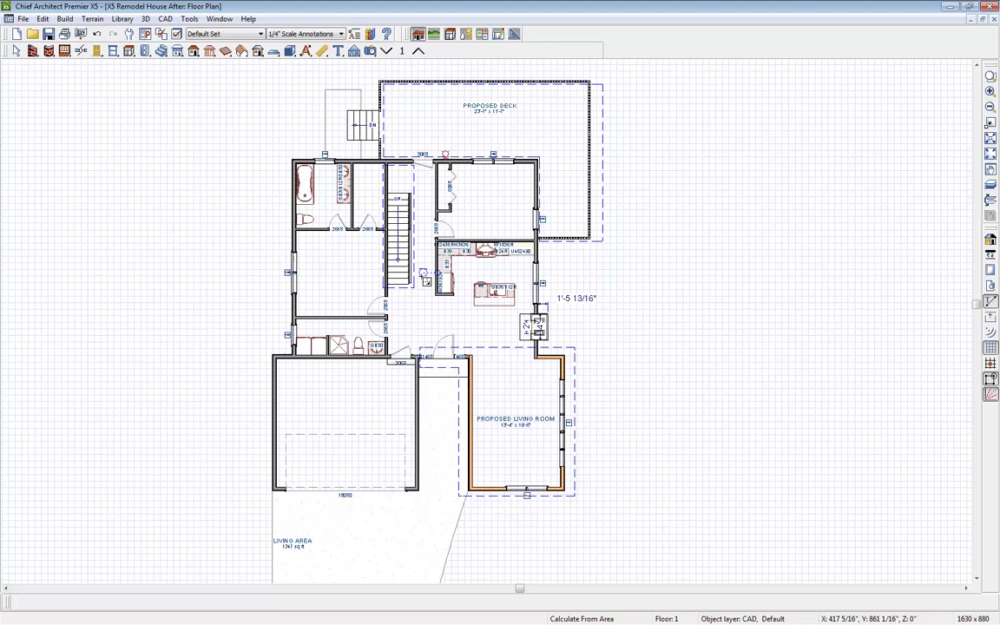
{"action": "left_click", "coordinate": [15, 52]}
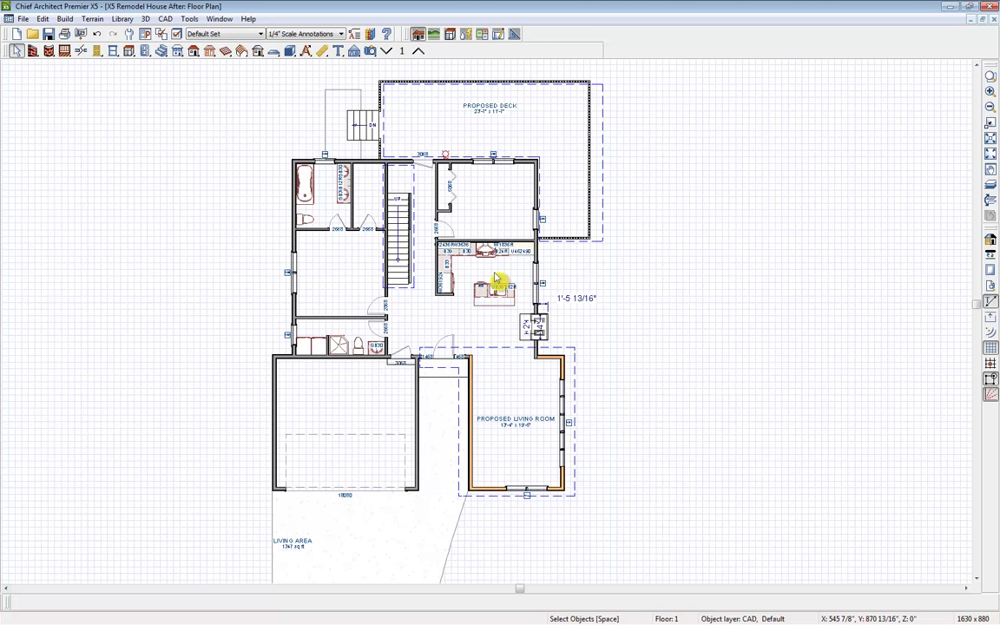
{"action": "left_click", "coordinate": [496, 278]}
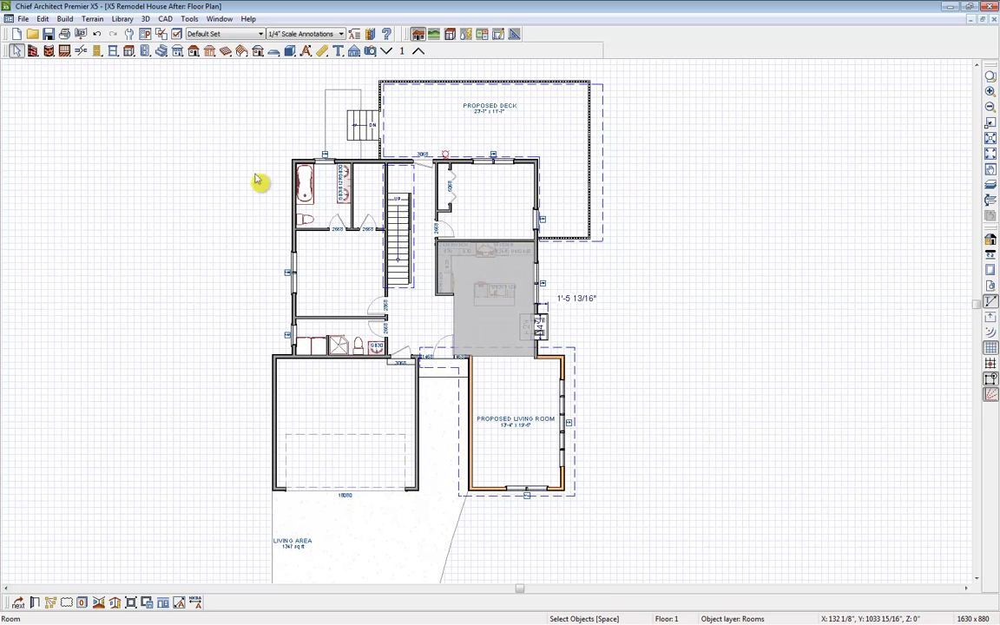
Step: Calculate a single-room materials list and scroll through its 39 cabinet and appliance entries
{"action": "left_click", "coordinate": [190, 19]}
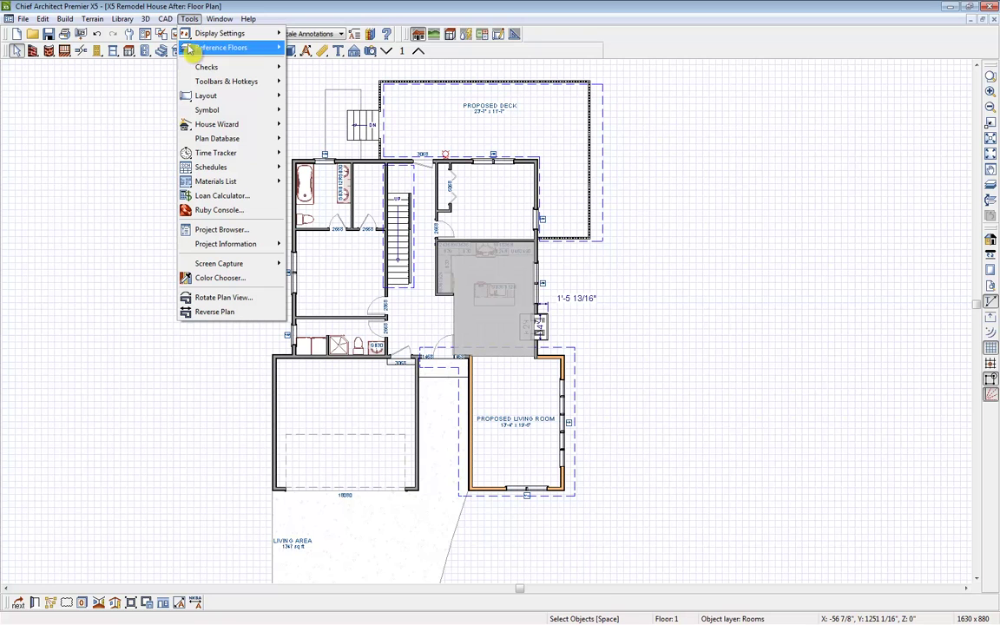
{"action": "mouse_move", "coordinate": [216, 181]}
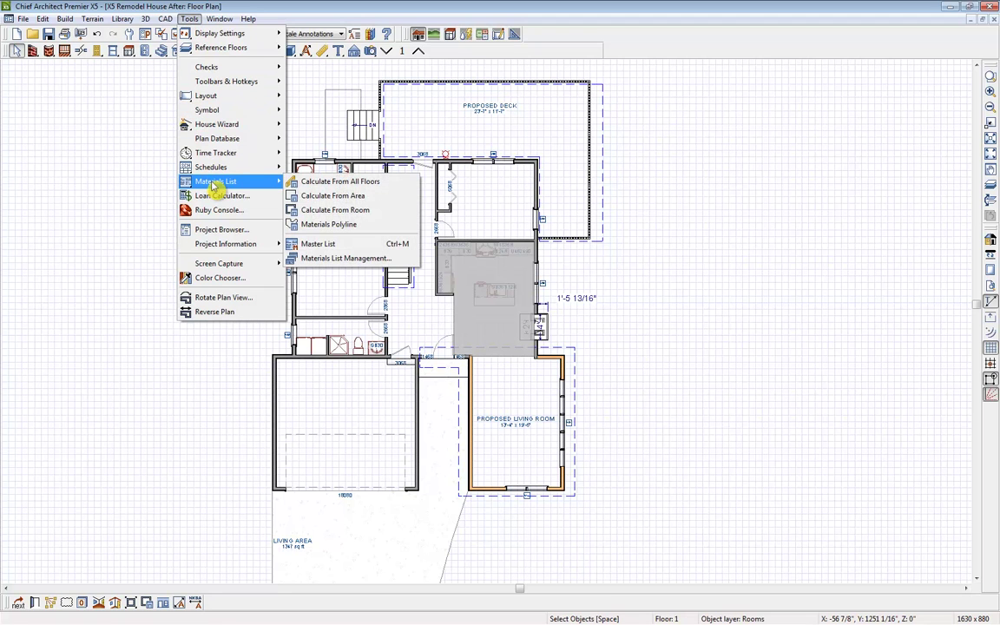
{"action": "left_click", "coordinate": [342, 211]}
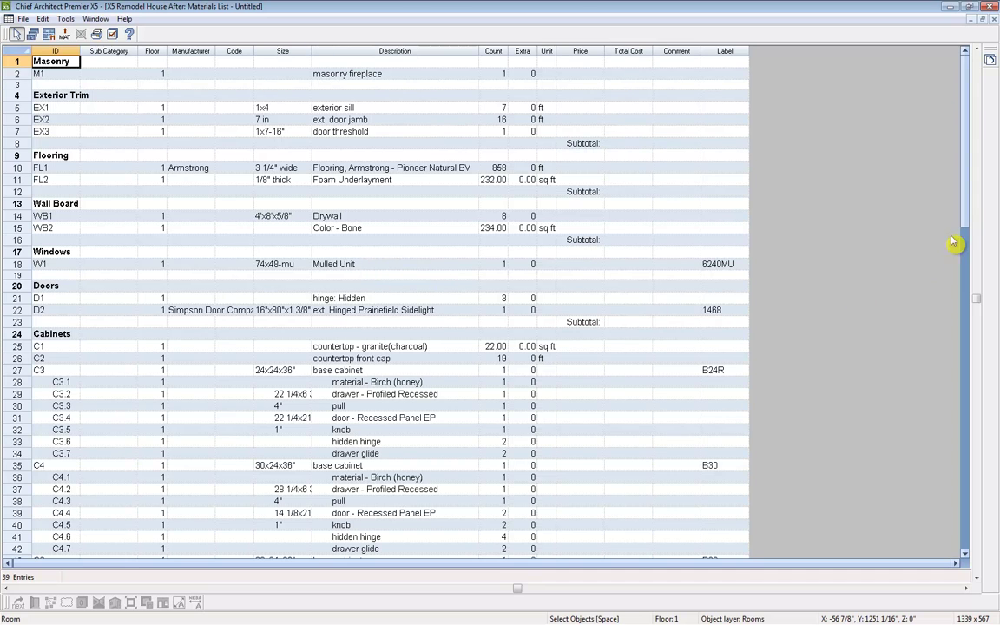
{"action": "left_click_drag", "start_coordinate": [966, 222], "coordinate": [967, 542]}
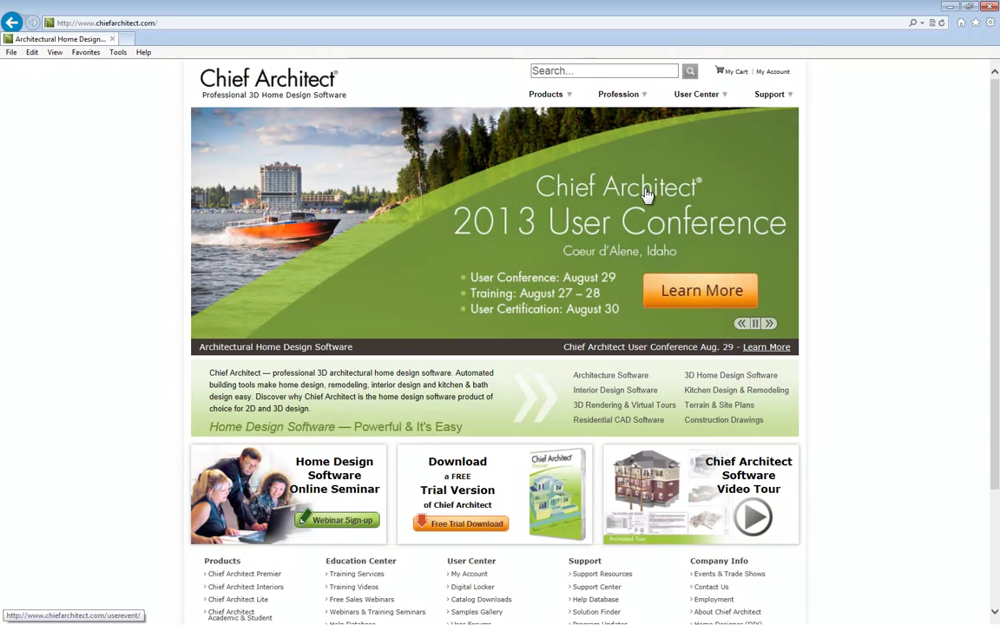
Step: Search the Chief Architect site for 'materials list', filtered to Support Database results
{"action": "left_click", "coordinate": [608, 72]}
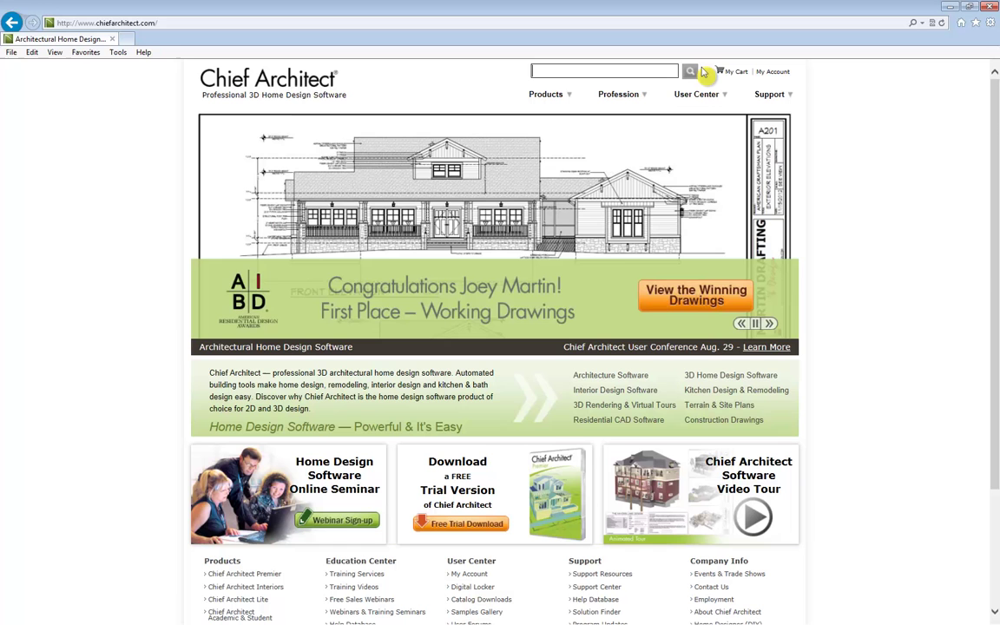
{"action": "type", "text": "ma"}
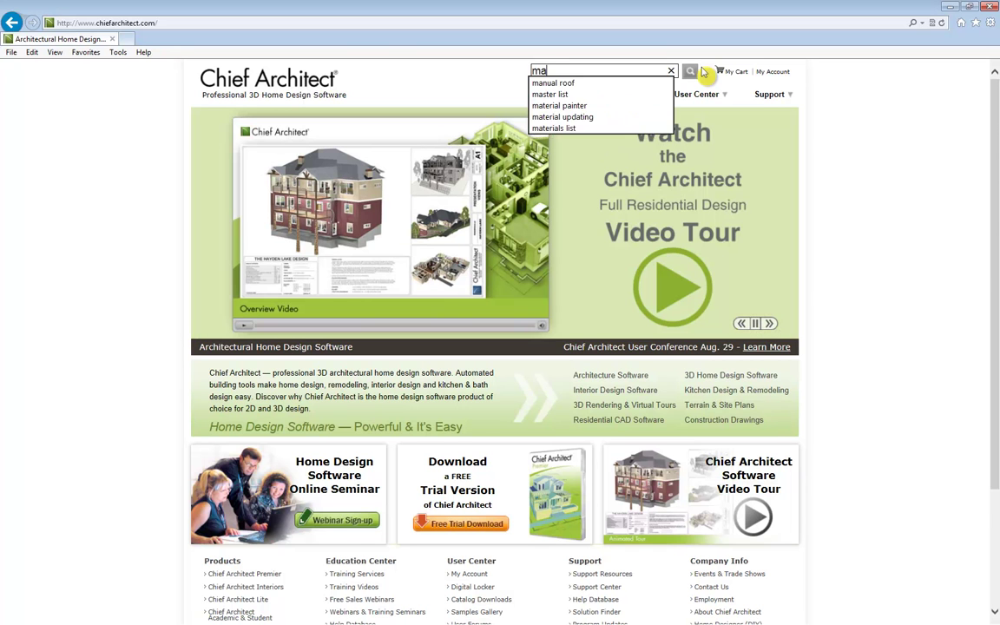
{"action": "type", "text": "t"}
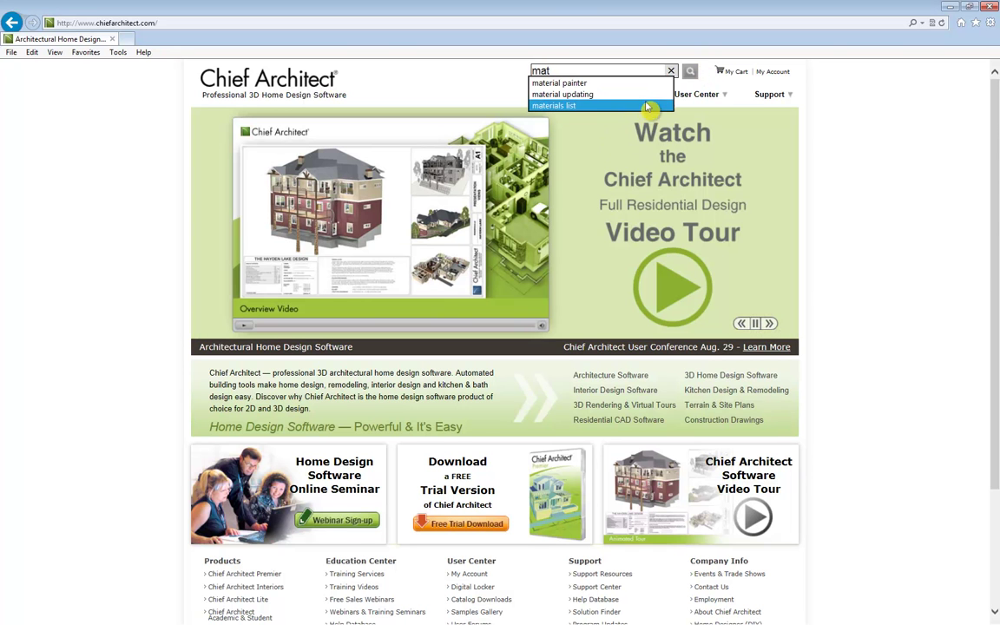
{"action": "left_click", "coordinate": [630, 106]}
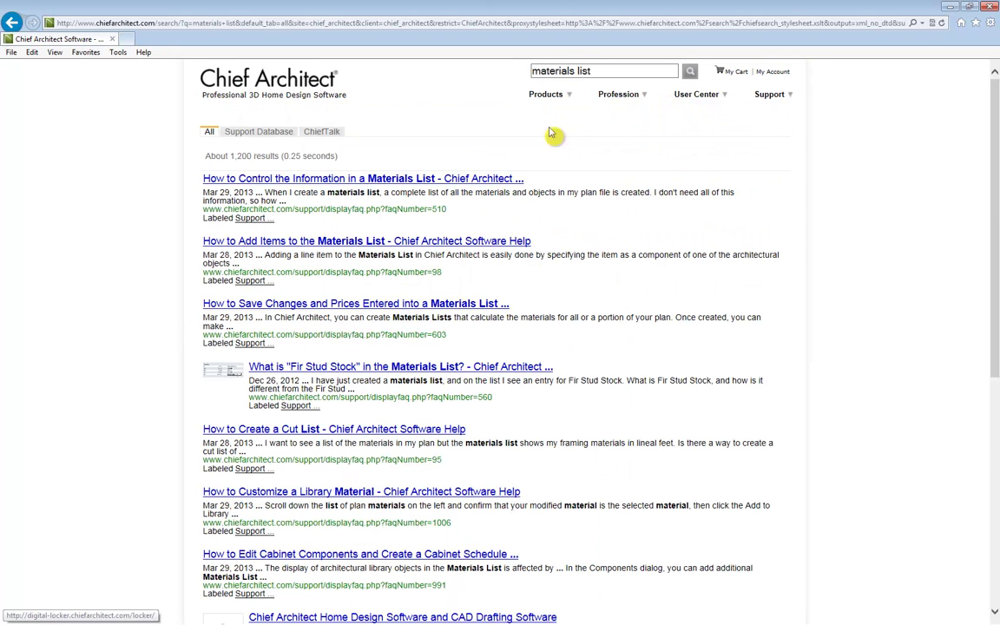
{"action": "left_click", "coordinate": [243, 133]}
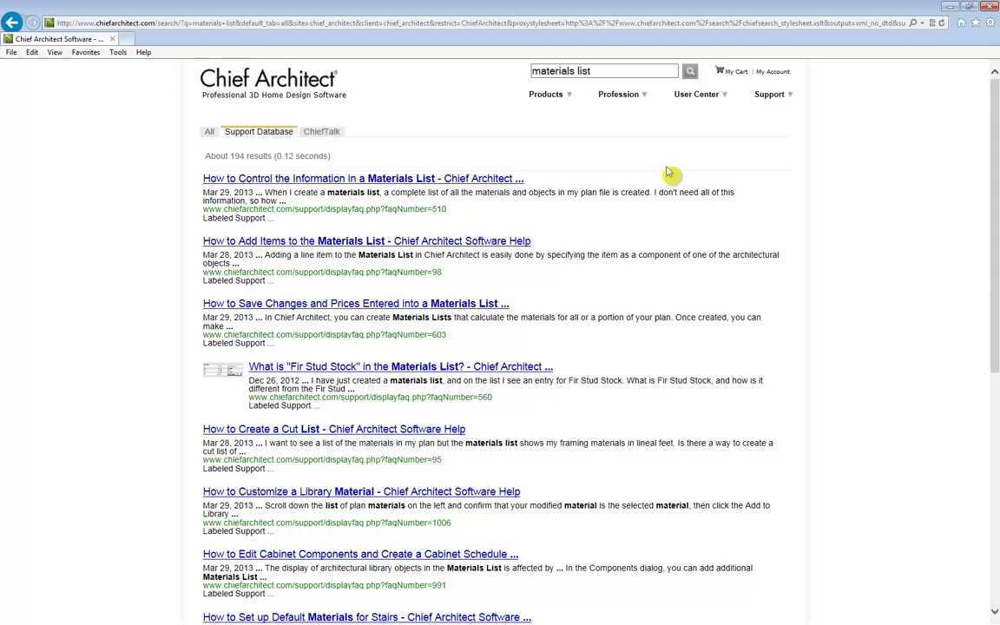
{"action": "mouse_move", "coordinate": [697, 94]}
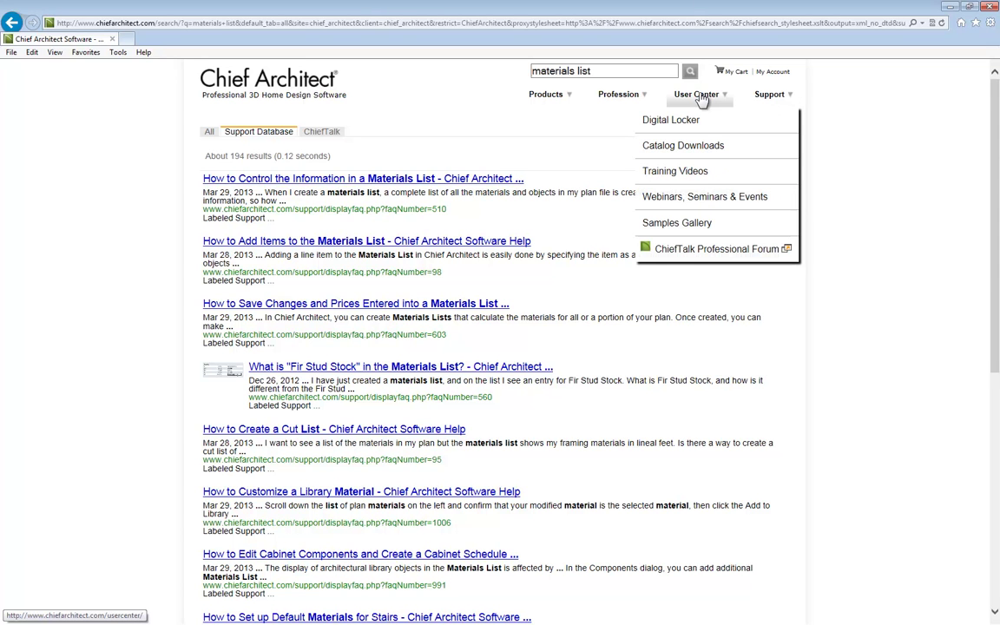
Step: Show the Remodeling training video series and browse videos 358–372
{"action": "left_click", "coordinate": [687, 178]}
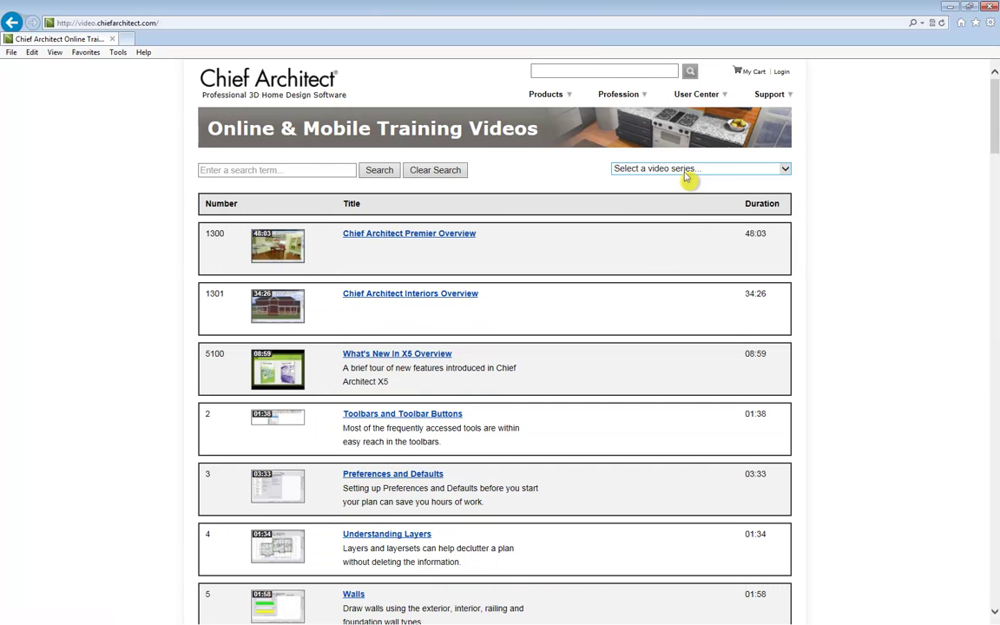
{"action": "left_click", "coordinate": [686, 173]}
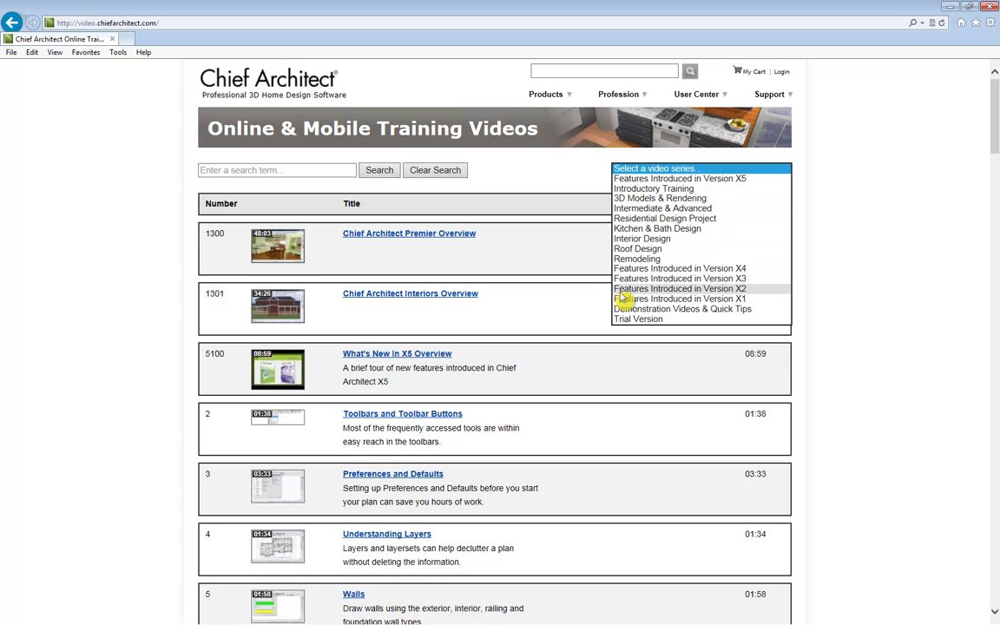
{"action": "left_click", "coordinate": [632, 260]}
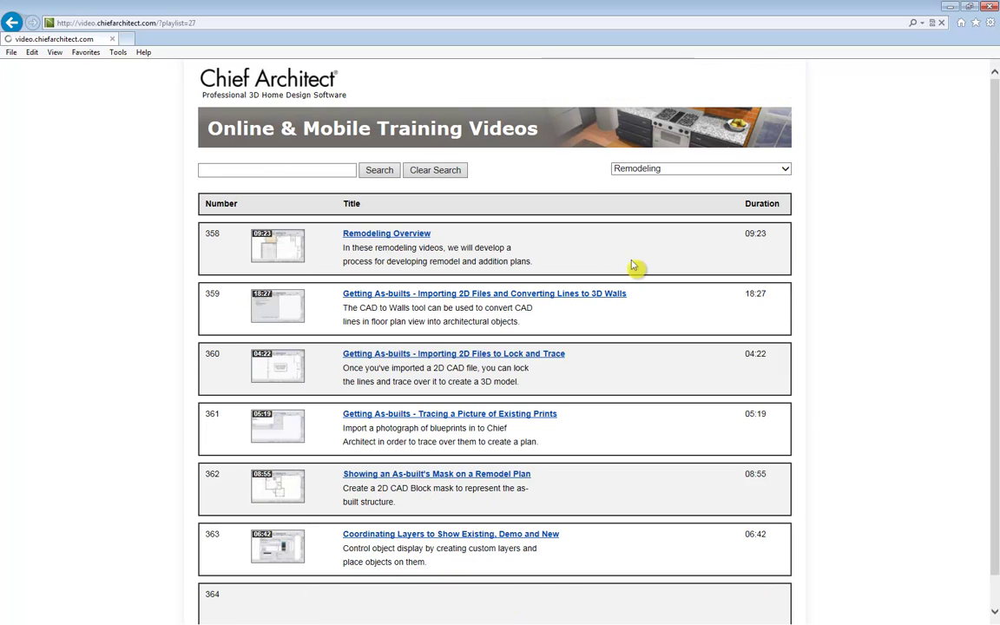
{"action": "left_click_drag", "start_coordinate": [995, 211], "coordinate": [989, 467]}
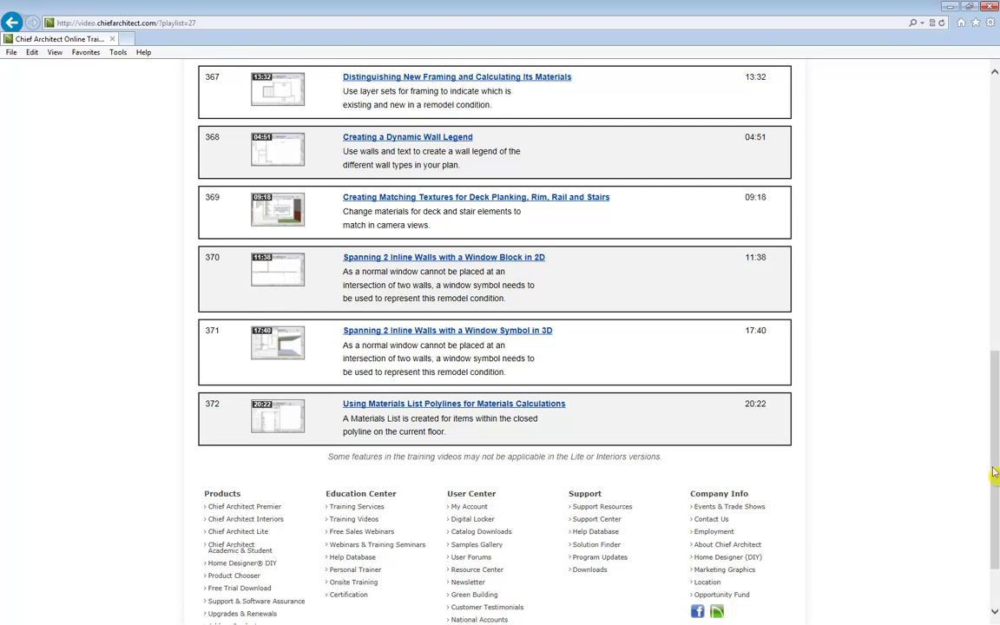
{"action": "left_click_drag", "start_coordinate": [993, 476], "coordinate": [995, 415]}
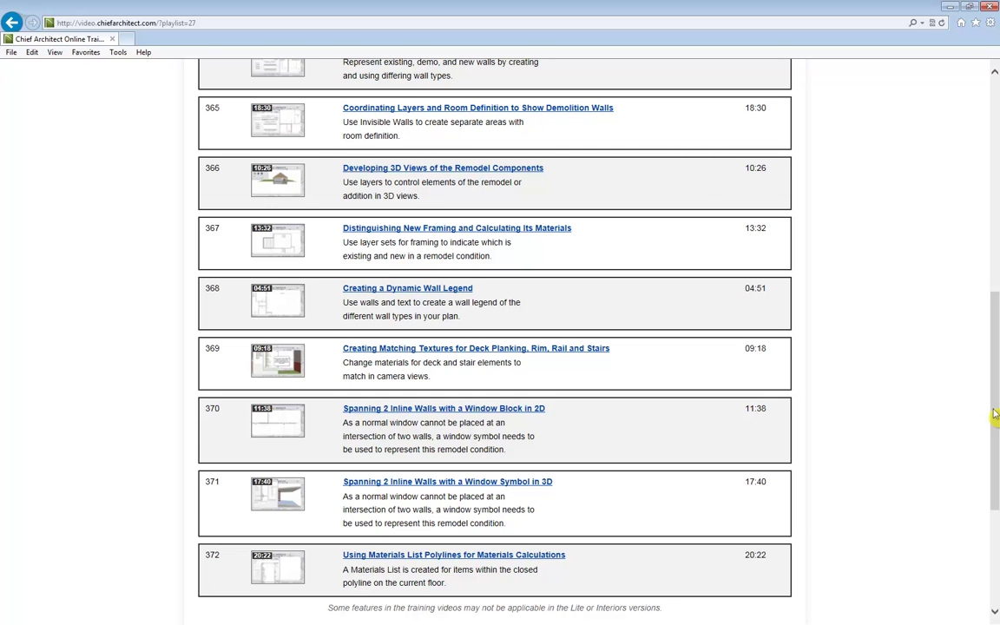
{"action": "left_click_drag", "start_coordinate": [994, 416], "coordinate": [985, 190]}
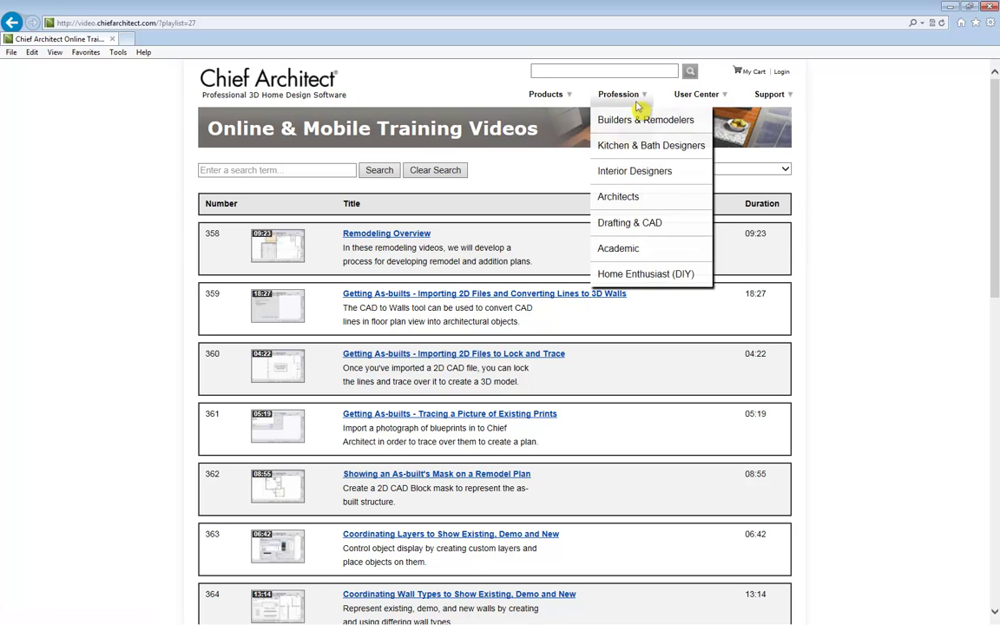
{"action": "mouse_move", "coordinate": [696, 93]}
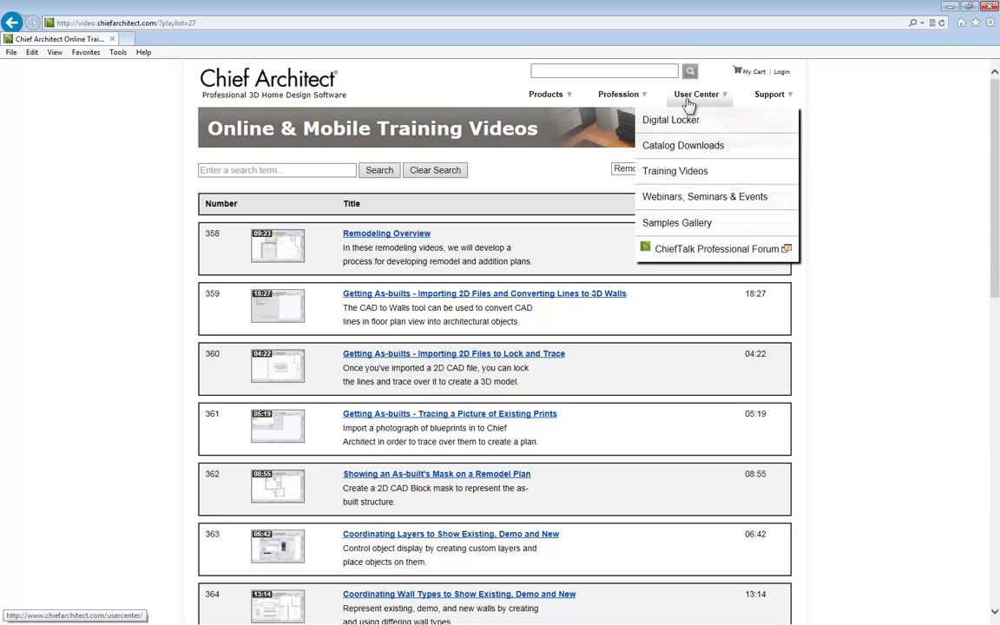
Step: Open the Samples Gallery and scroll to plan sets like Sandstone Beam Bath and Remodel House
{"action": "left_click", "coordinate": [658, 225]}
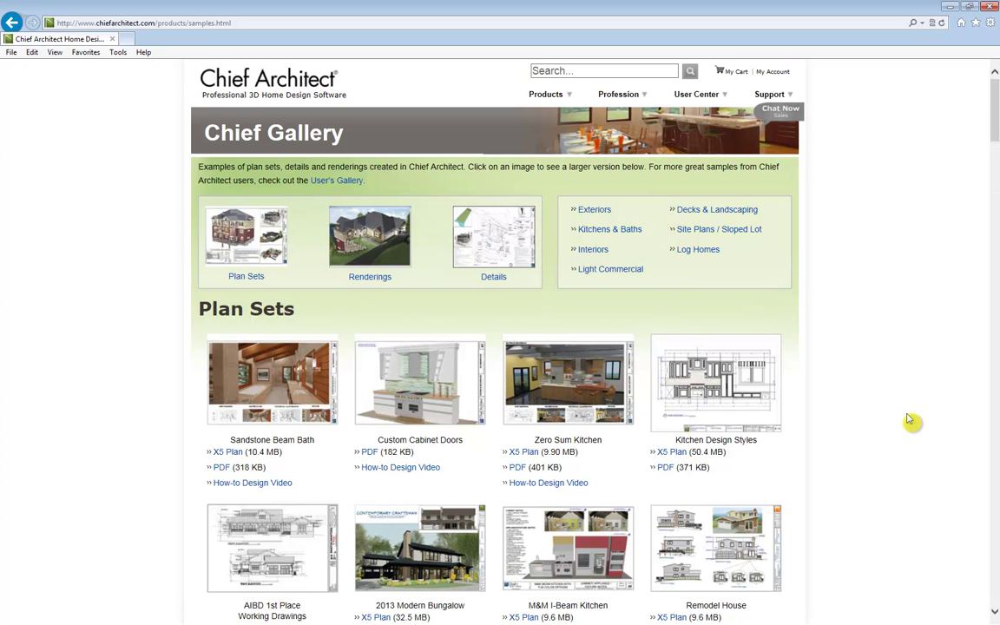
{"action": "scroll", "coordinate": [910, 421], "scroll_direction": "down", "scroll_amount": 1}
{"action": "scroll", "coordinate": [911, 421], "scroll_direction": "down", "scroll_amount": 1}
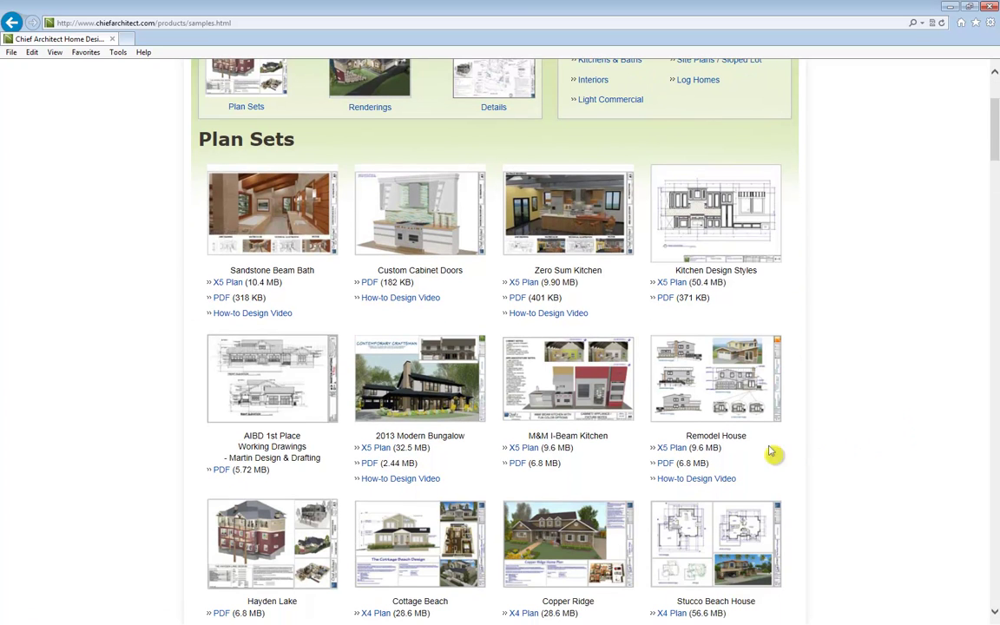